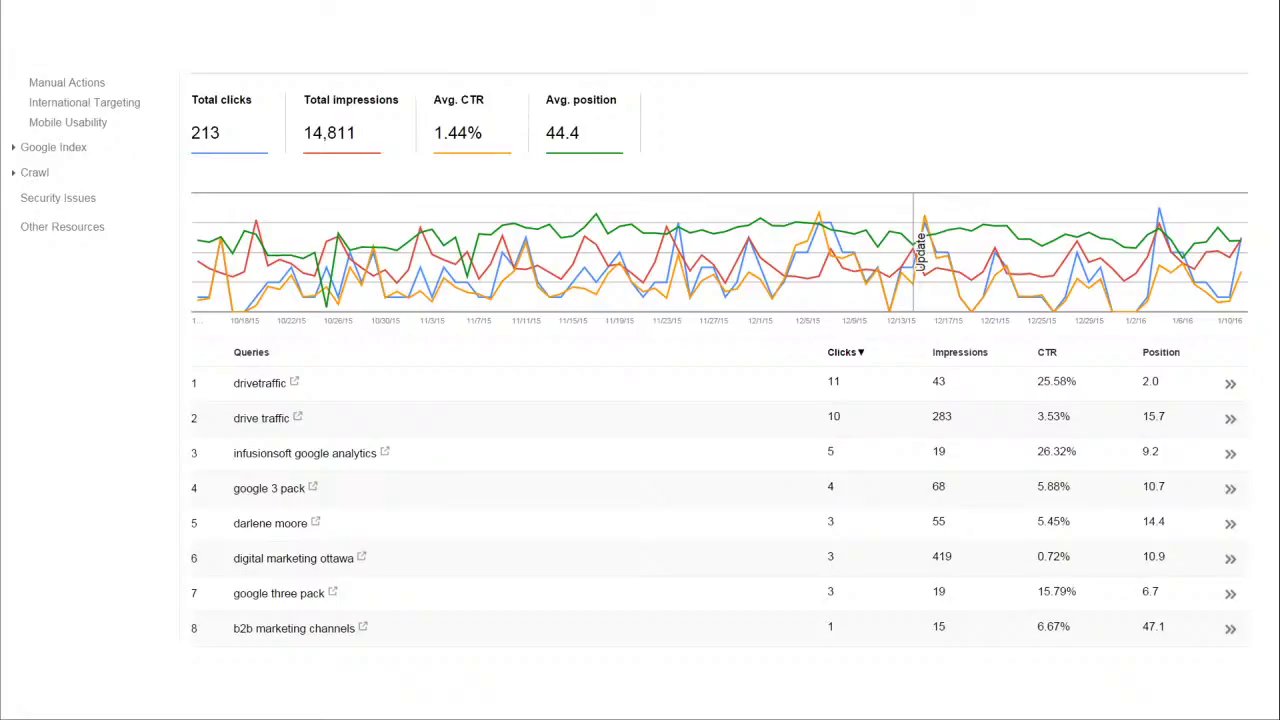
Exit the full-screen slideshow to return to editing slide 9 of the SEO SYSTEM deck.
{"action": "key", "text": "Escape"}
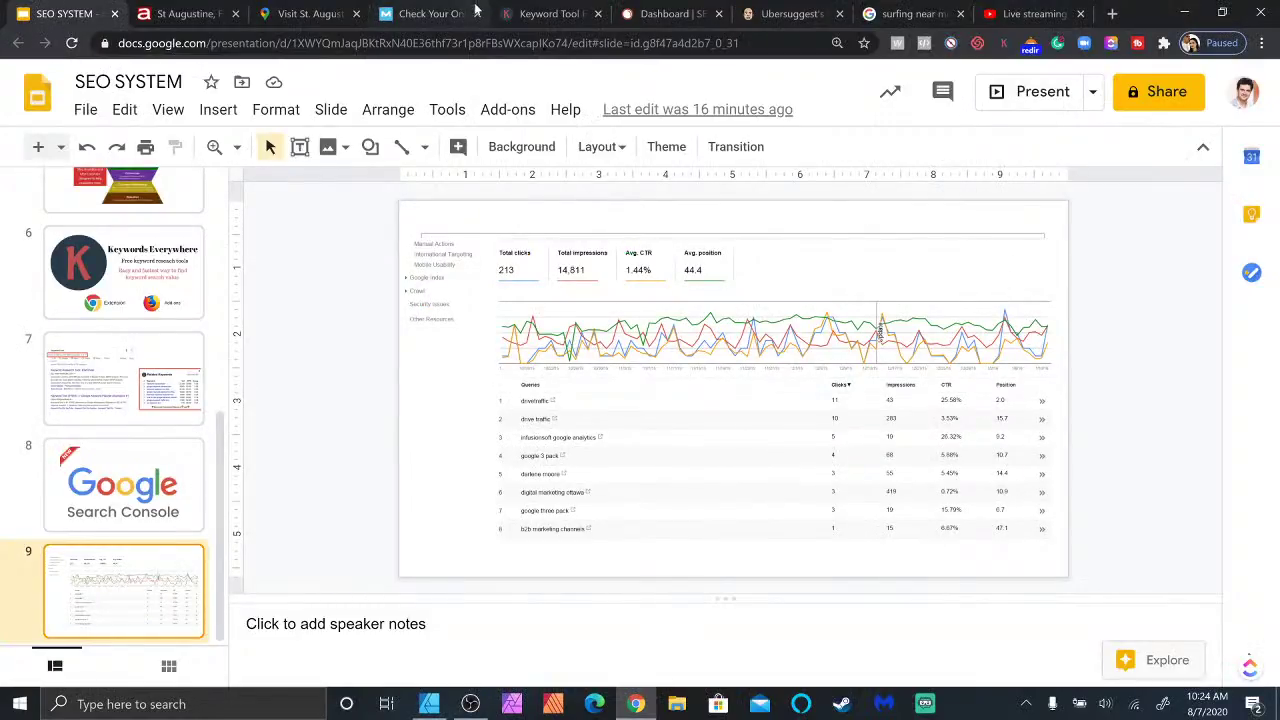
View the Visit St. Augustine Maps listing, then bring up Moz Local's presence checker prefilled with its details.
{"action": "left_click", "coordinate": [326, 12]}
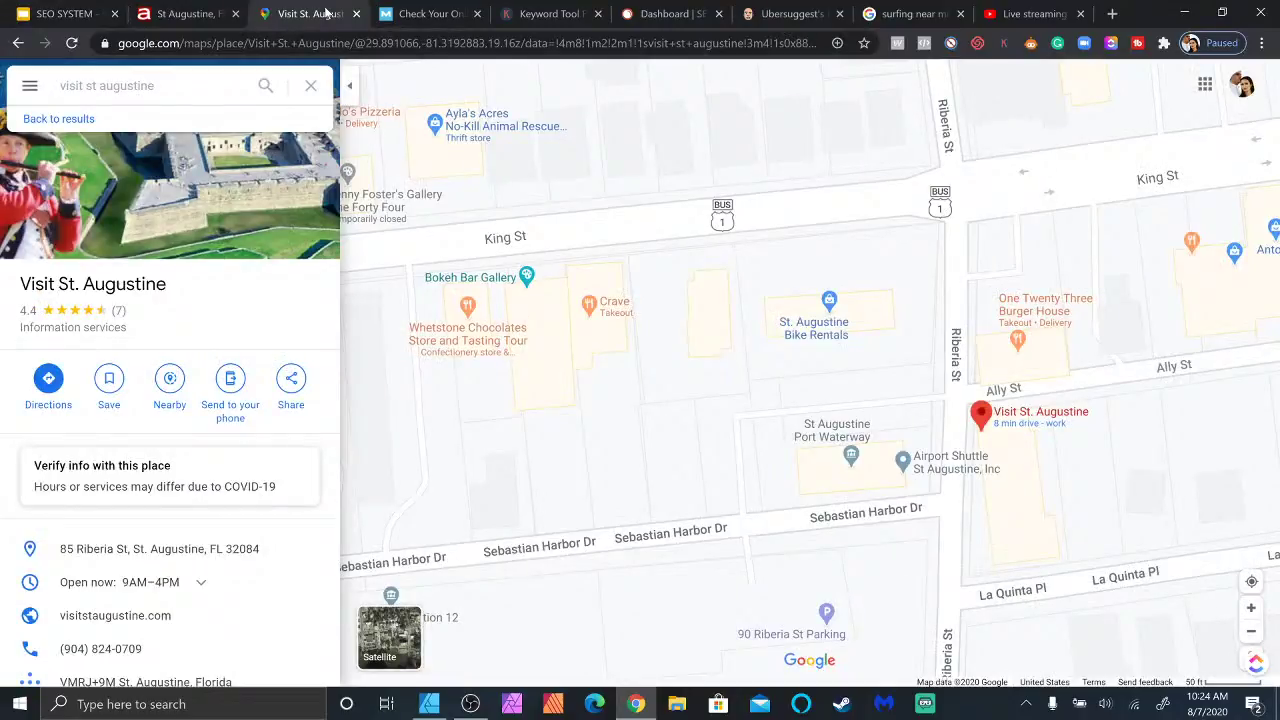
{"action": "left_click", "coordinate": [432, 12]}
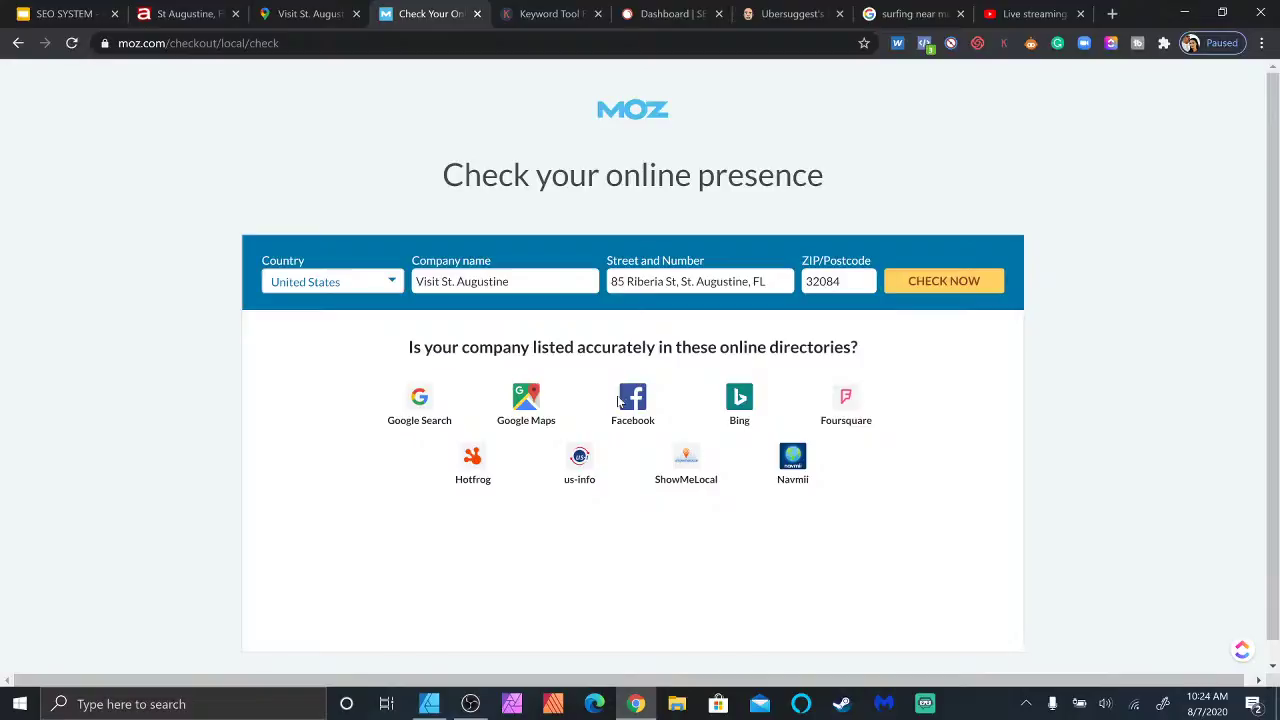
Run the Moz Local check for Visit St. Augustine (67% missing, 22% correct), review directories, then go to Keywords Everywhere.
{"action": "left_click", "coordinate": [958, 281]}
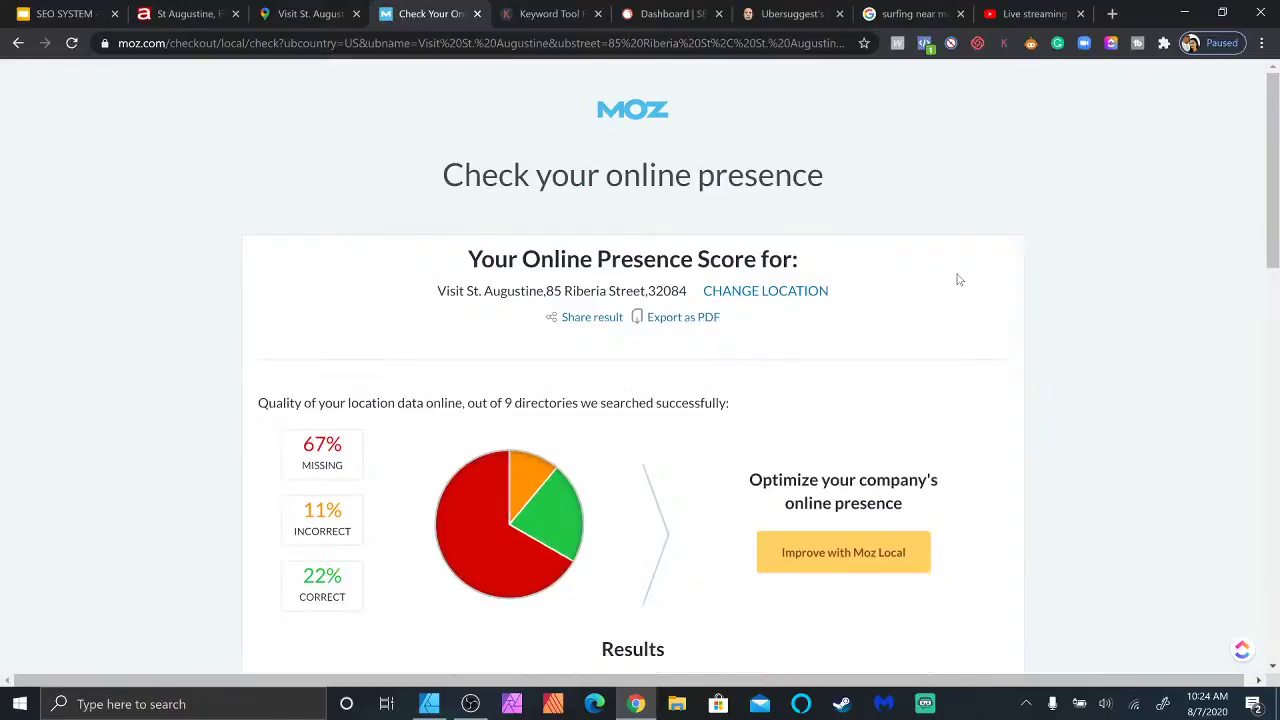
{"action": "scroll", "coordinate": [715, 421], "scroll_direction": "down", "scroll_amount": 1}
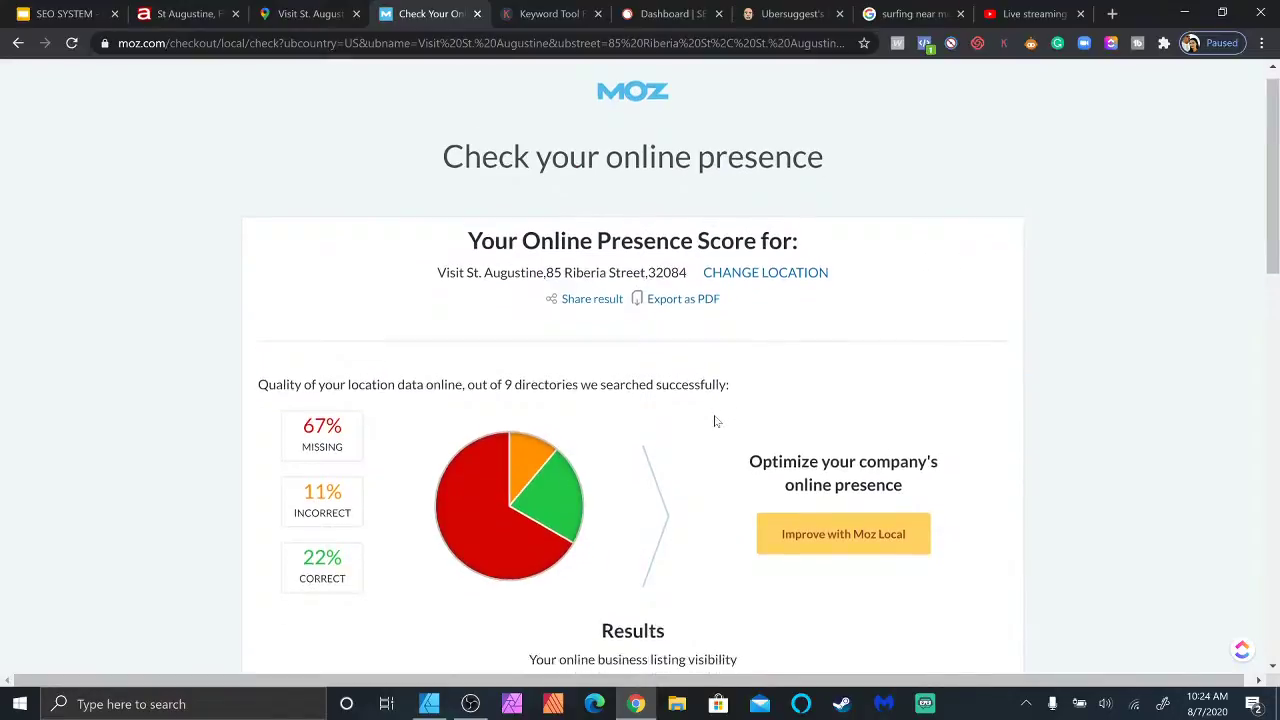
{"action": "scroll", "coordinate": [715, 421], "scroll_direction": "down", "scroll_amount": 4}
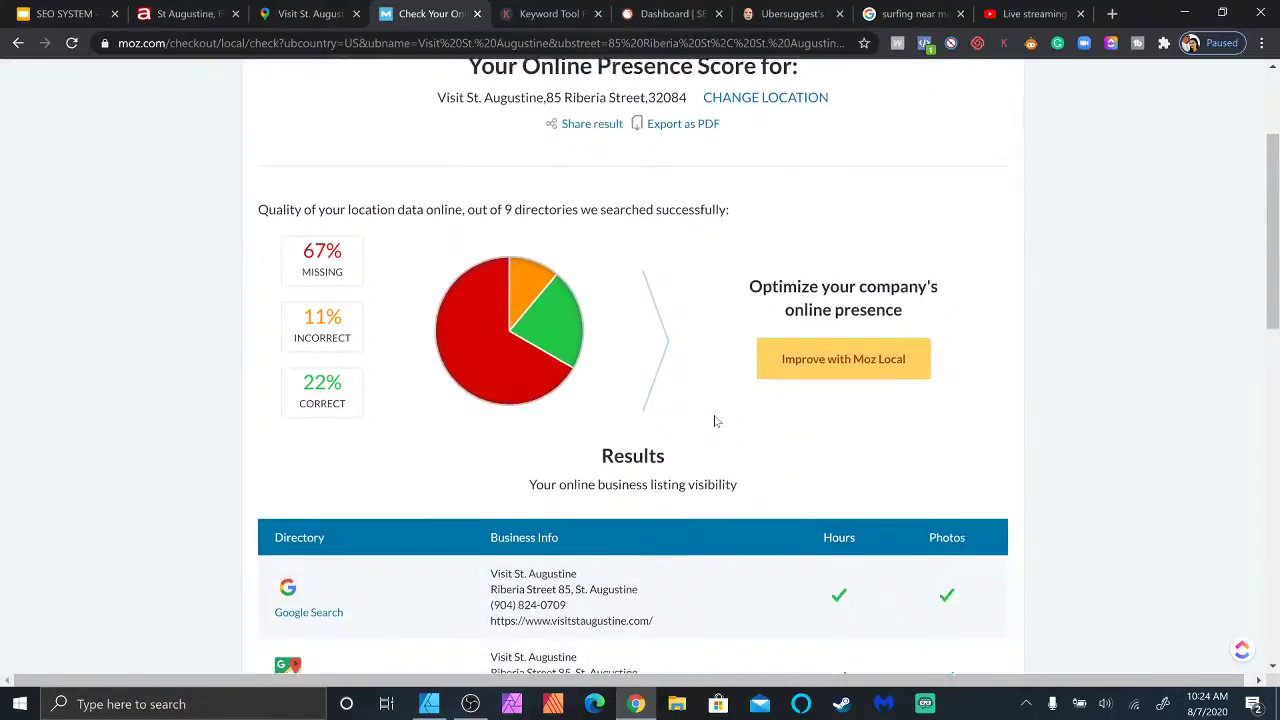
{"action": "scroll", "coordinate": [715, 421], "scroll_direction": "down", "scroll_amount": 3}
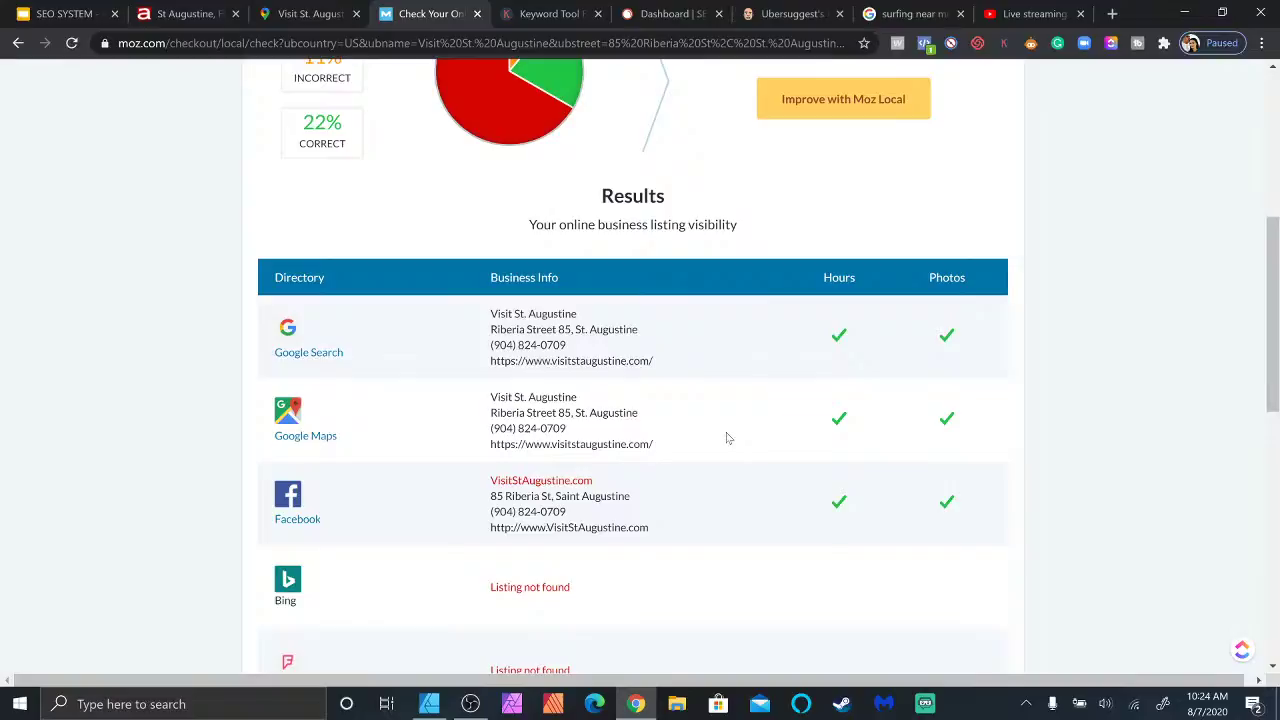
{"action": "scroll", "coordinate": [737, 443], "scroll_direction": "down", "scroll_amount": 1}
{"action": "scroll", "coordinate": [738, 435], "scroll_direction": "down", "scroll_amount": 3}
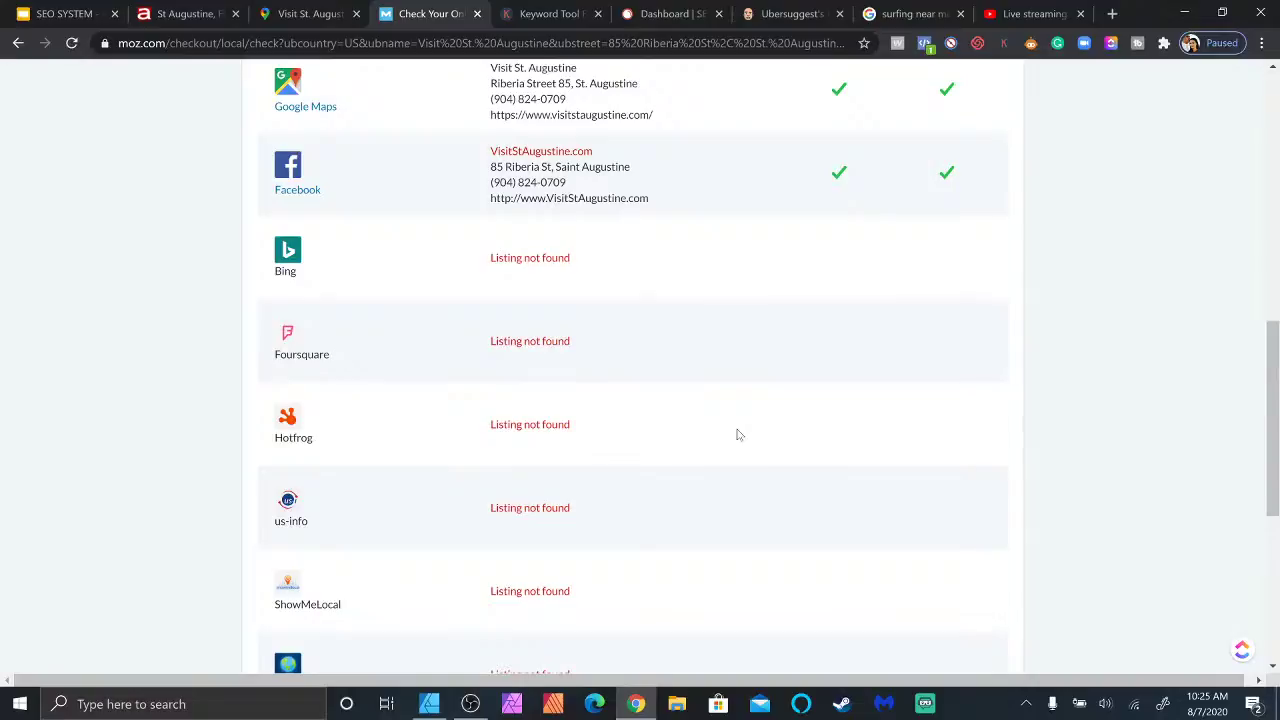
{"action": "scroll", "coordinate": [738, 434], "scroll_direction": "down", "scroll_amount": 1}
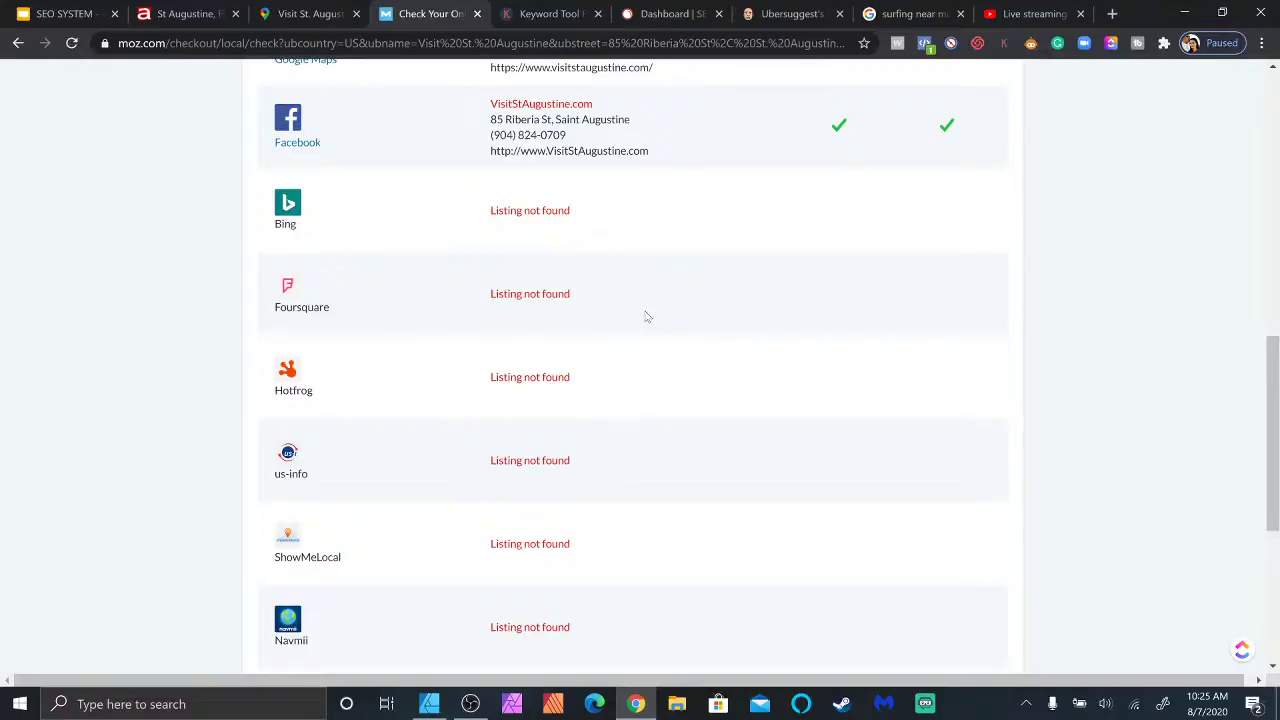
{"action": "left_click", "coordinate": [535, 14]}
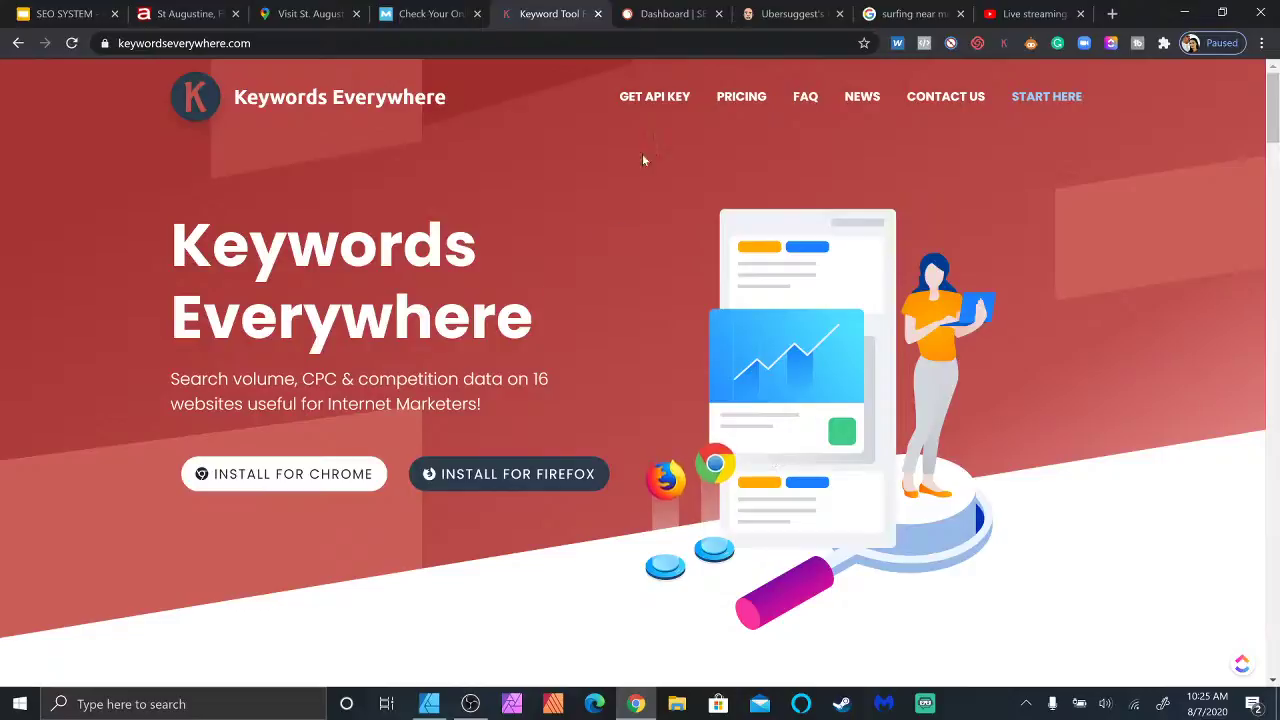
{"action": "left_click", "coordinate": [672, 16]}
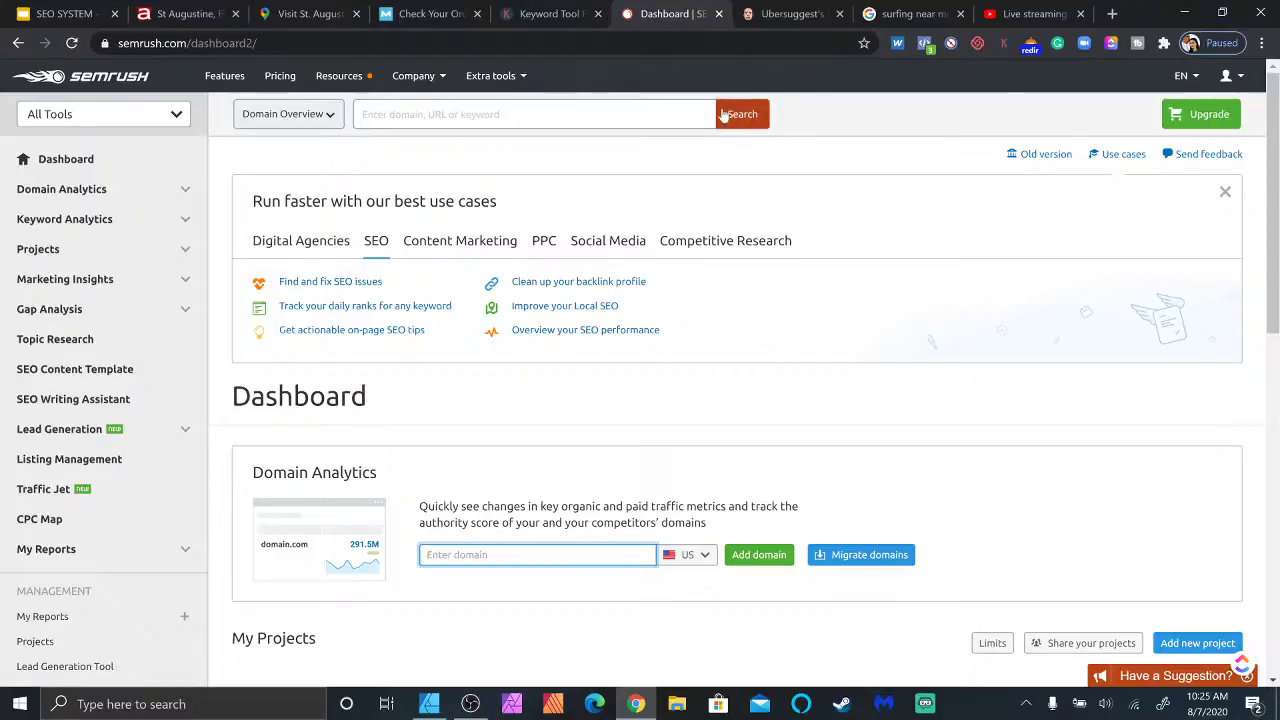
Show Ubersuggest's traffic overview for visitstaugustine.com, dismissing the registration prompt, and view its Top SEO Pages.
{"action": "left_click", "coordinate": [791, 15]}
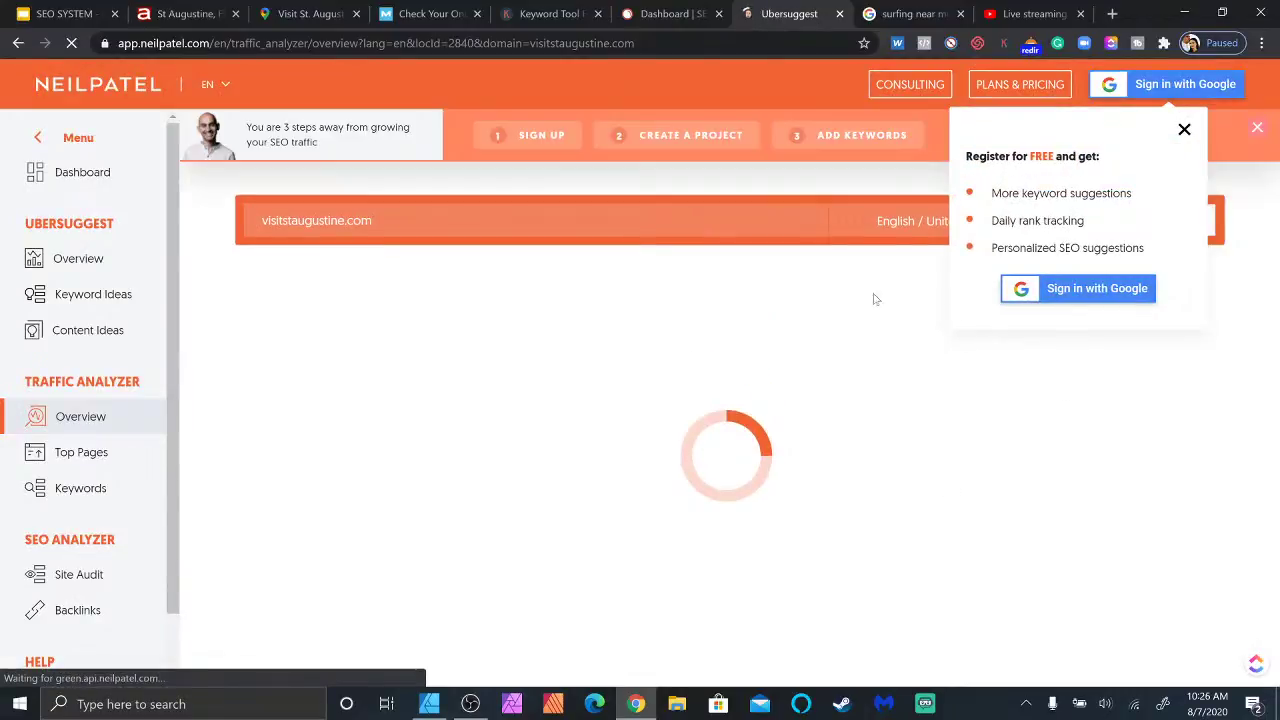
{"action": "left_click", "coordinate": [1184, 129]}
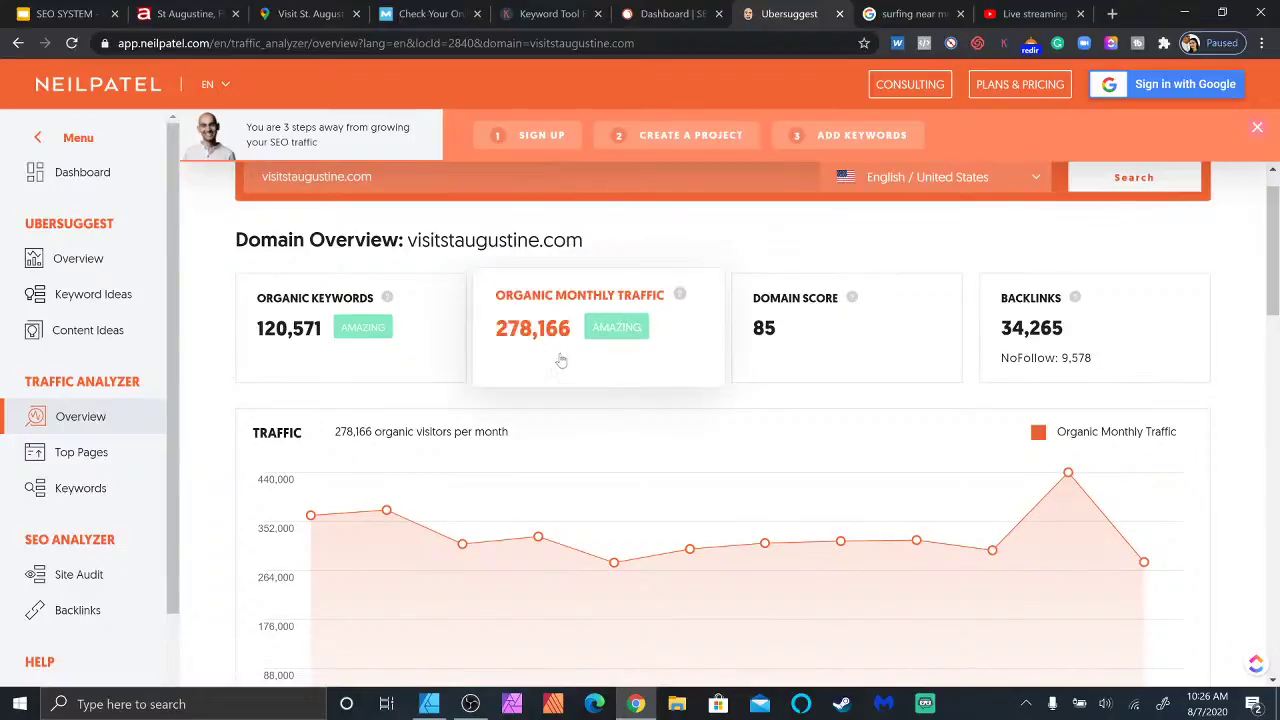
{"action": "scroll", "coordinate": [777, 421], "scroll_direction": "down", "scroll_amount": 3}
{"action": "right_click", "coordinate": [777, 421]}
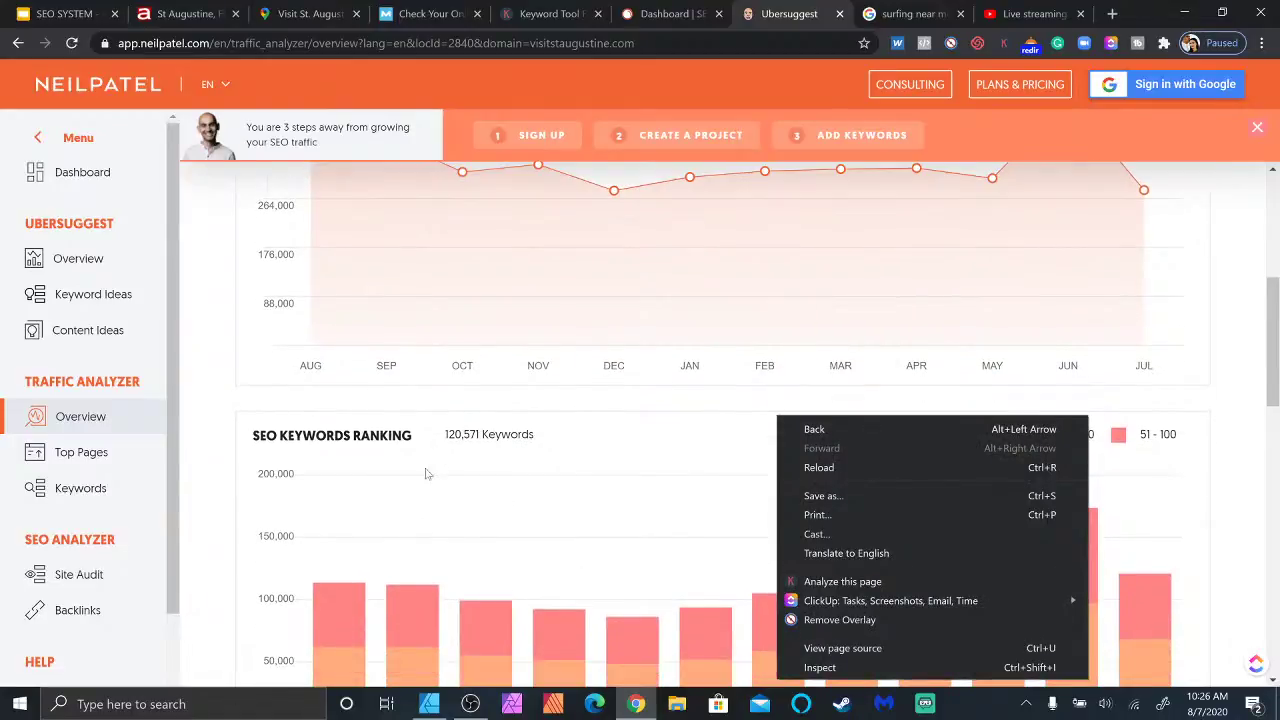
{"action": "left_click", "coordinate": [422, 422]}
Scroll down to the SEO Keywords table, topped by 'st augustine' (201,000 volume, position 1).
{"action": "scroll", "coordinate": [422, 420], "scroll_direction": "down", "scroll_amount": 3}
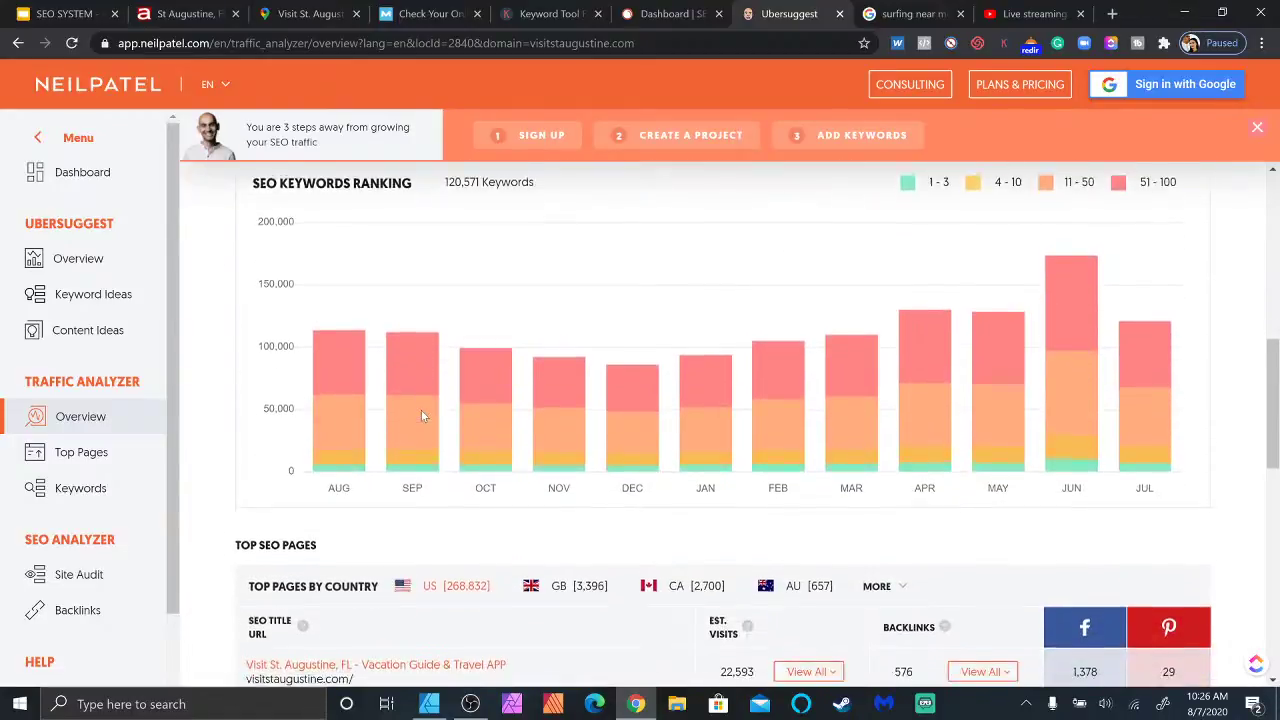
{"action": "scroll", "coordinate": [421, 416], "scroll_direction": "down", "scroll_amount": 2}
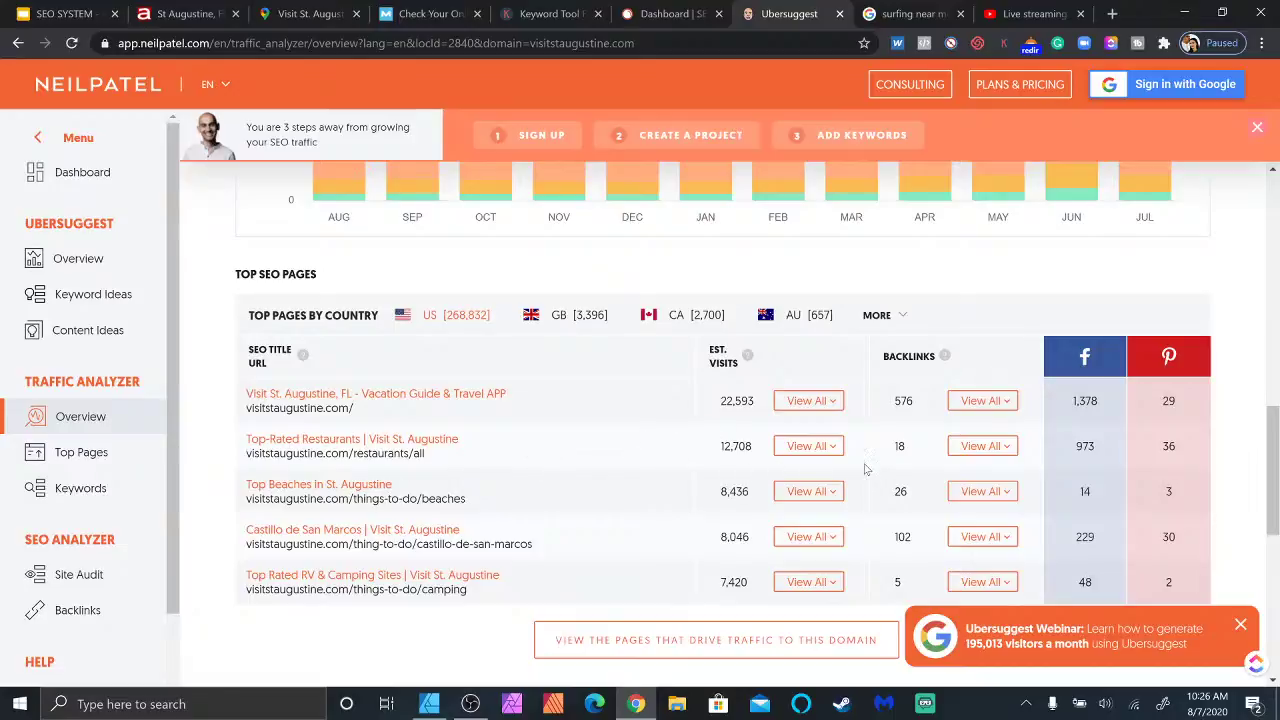
{"action": "scroll", "coordinate": [620, 527], "scroll_direction": "down", "scroll_amount": 5}
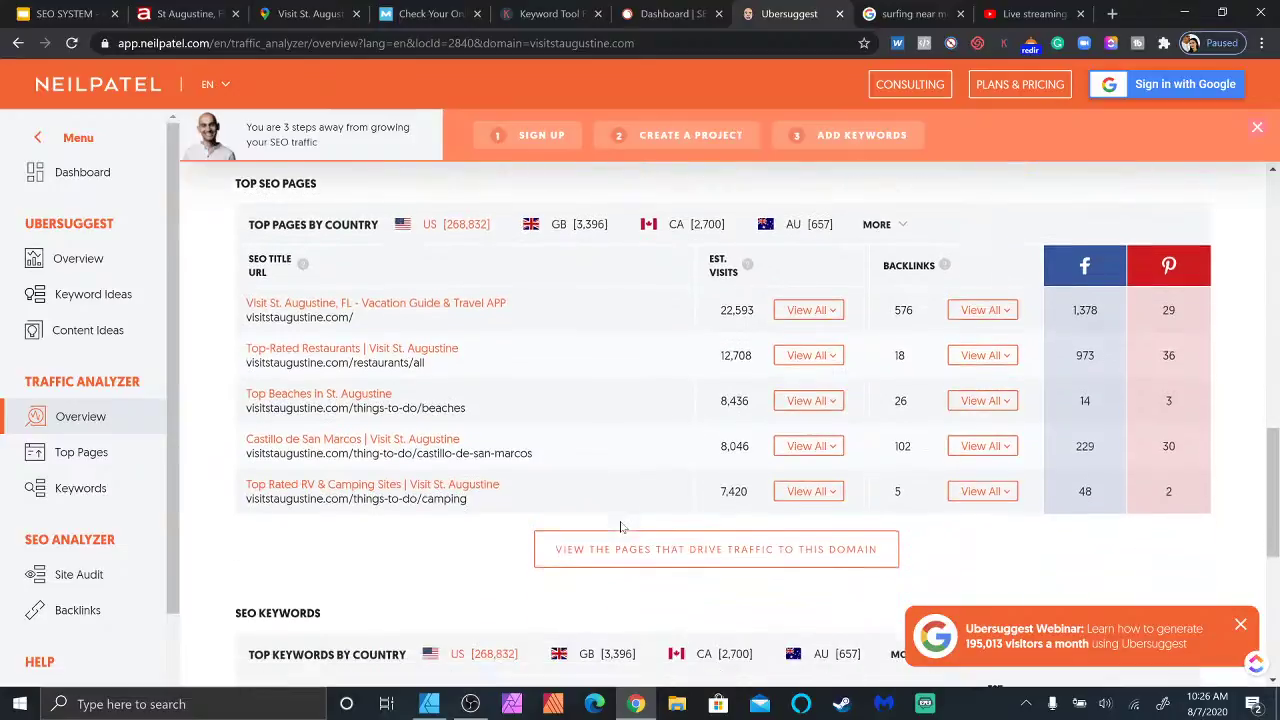
{"action": "scroll", "coordinate": [620, 527], "scroll_direction": "down", "scroll_amount": 3}
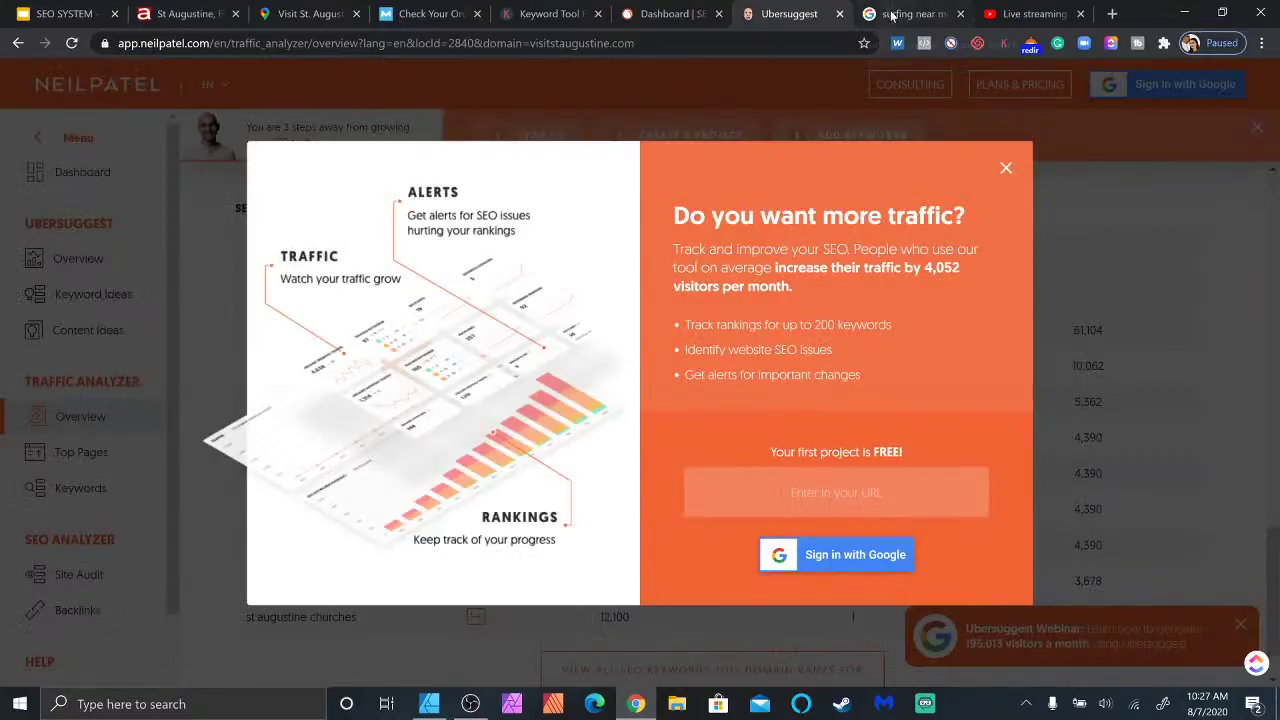
Return to the 'surfing near me' results and scroll through the Related Keywords and People Also Search For panels.
{"action": "left_click", "coordinate": [893, 14]}
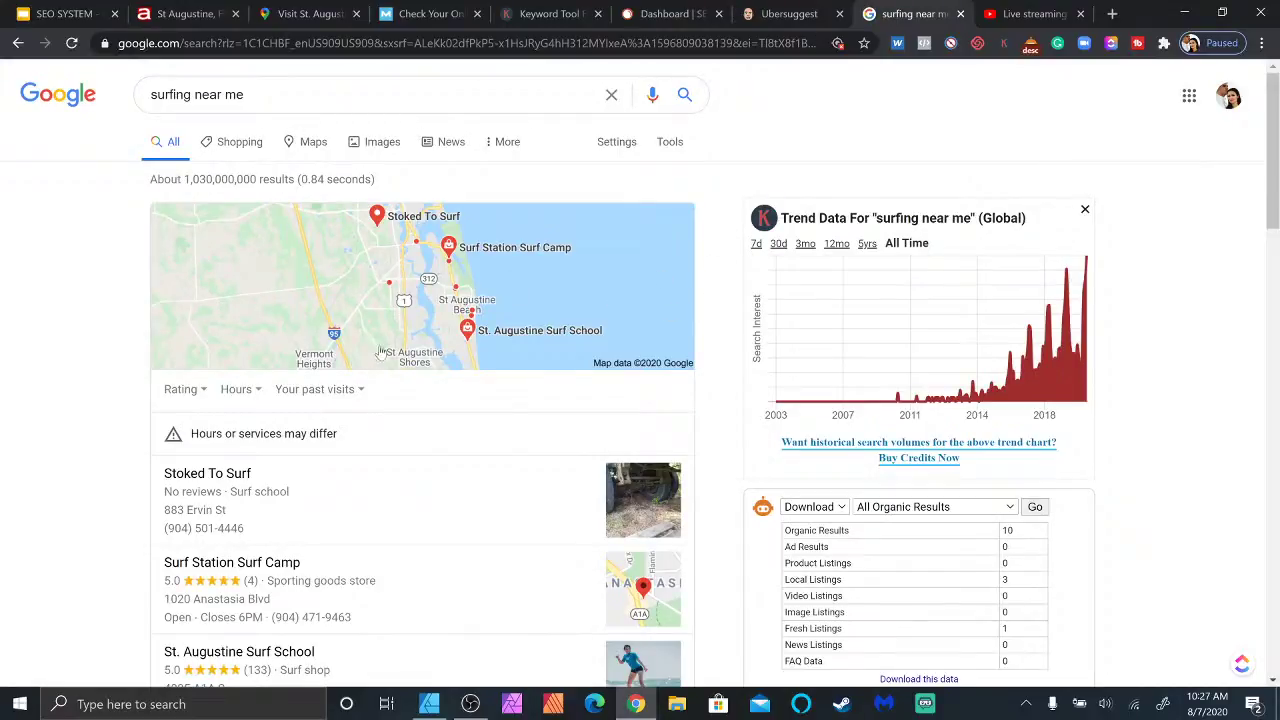
{"action": "scroll", "coordinate": [760, 405], "scroll_direction": "down", "scroll_amount": 2}
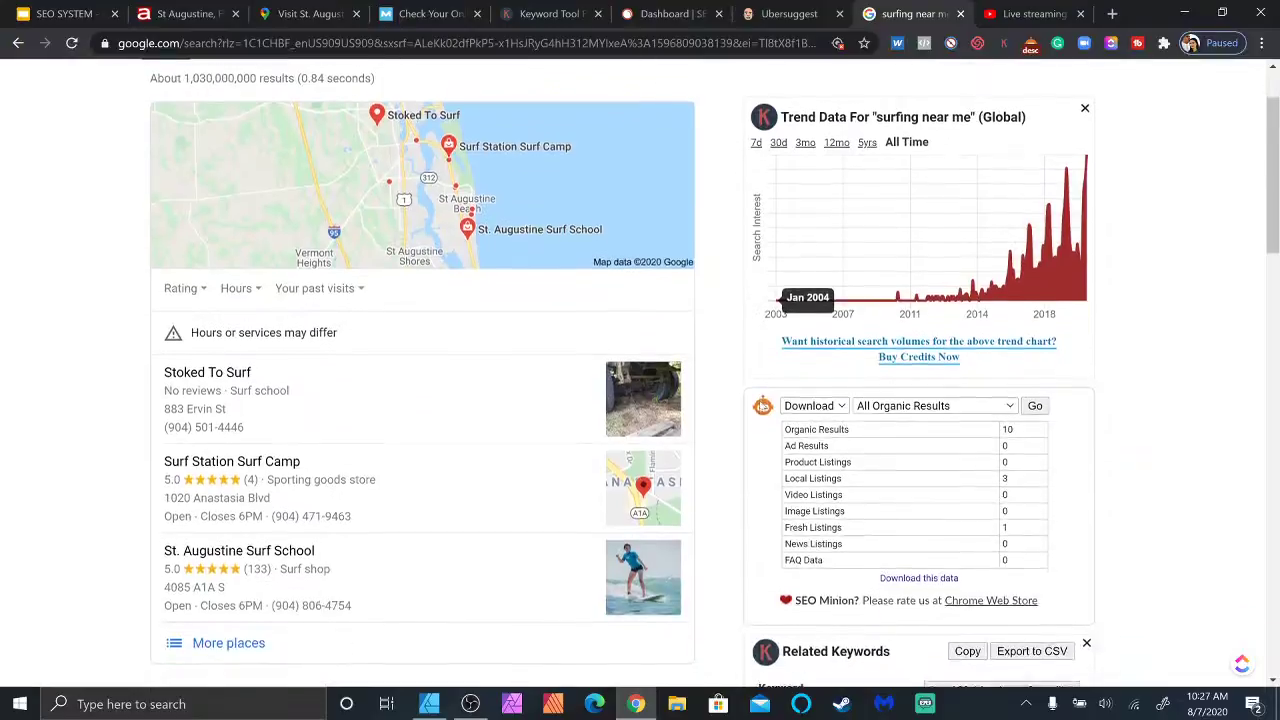
{"action": "scroll", "coordinate": [481, 398], "scroll_direction": "up", "scroll_amount": 2}
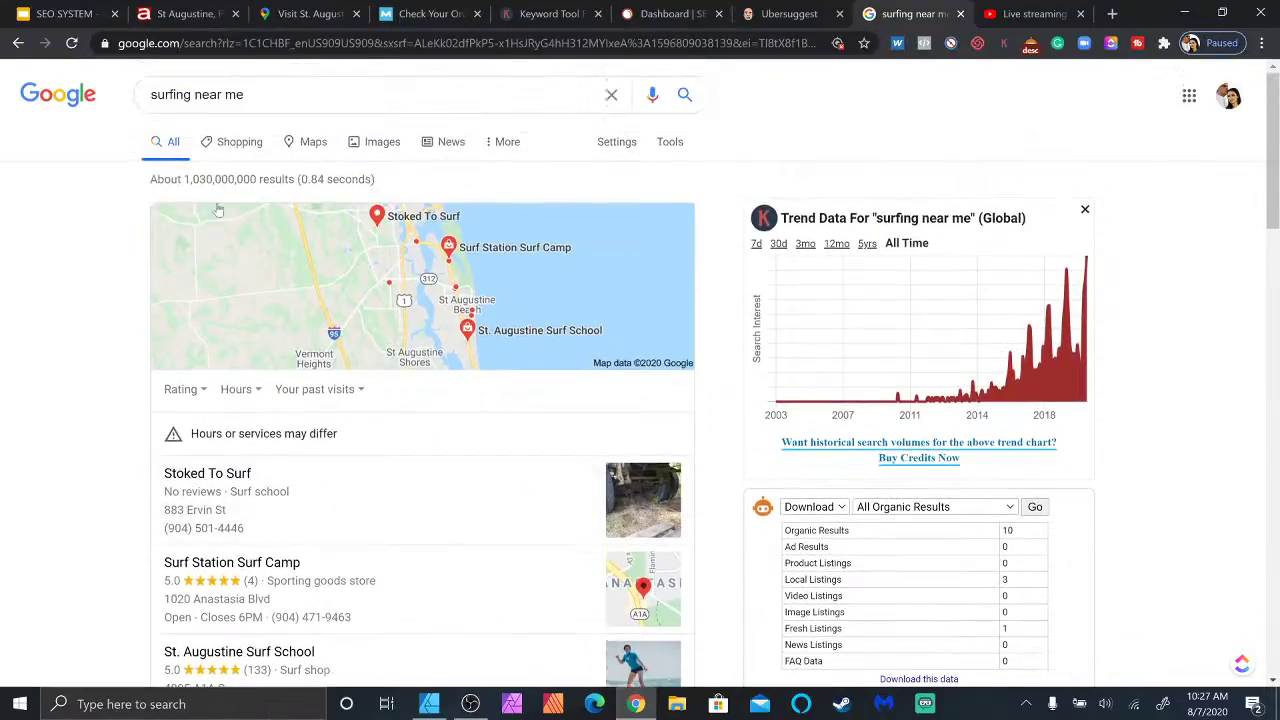
{"action": "scroll", "coordinate": [775, 537], "scroll_direction": "down", "scroll_amount": 2}
{"action": "scroll", "coordinate": [775, 537], "scroll_direction": "down", "scroll_amount": 2}
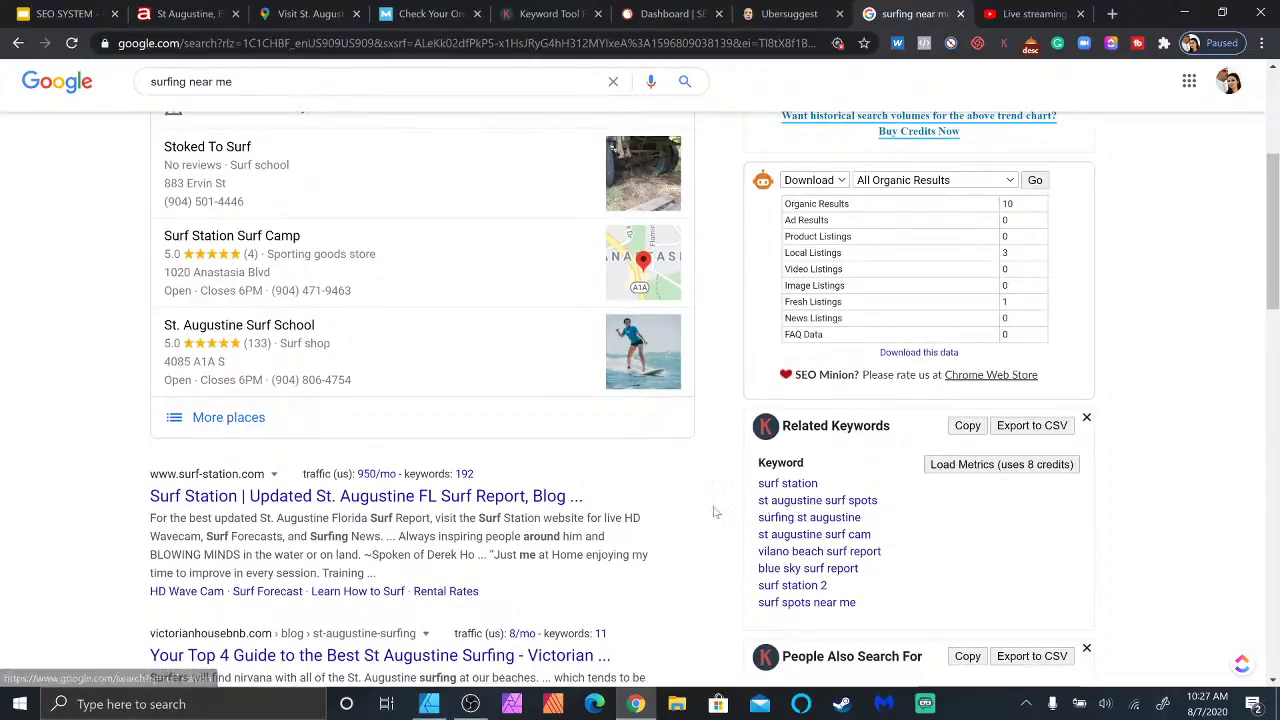
{"action": "scroll", "coordinate": [716, 513], "scroll_direction": "down", "scroll_amount": 1}
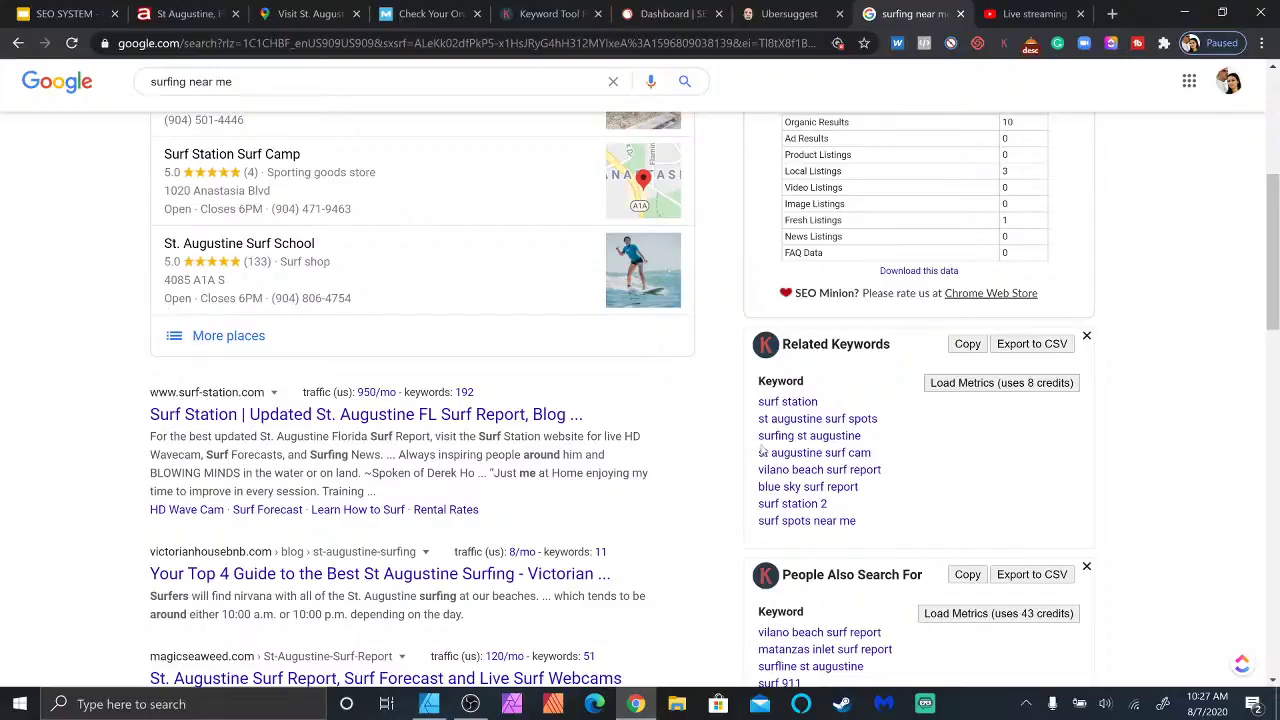
{"action": "scroll", "coordinate": [720, 465], "scroll_direction": "down", "scroll_amount": 3}
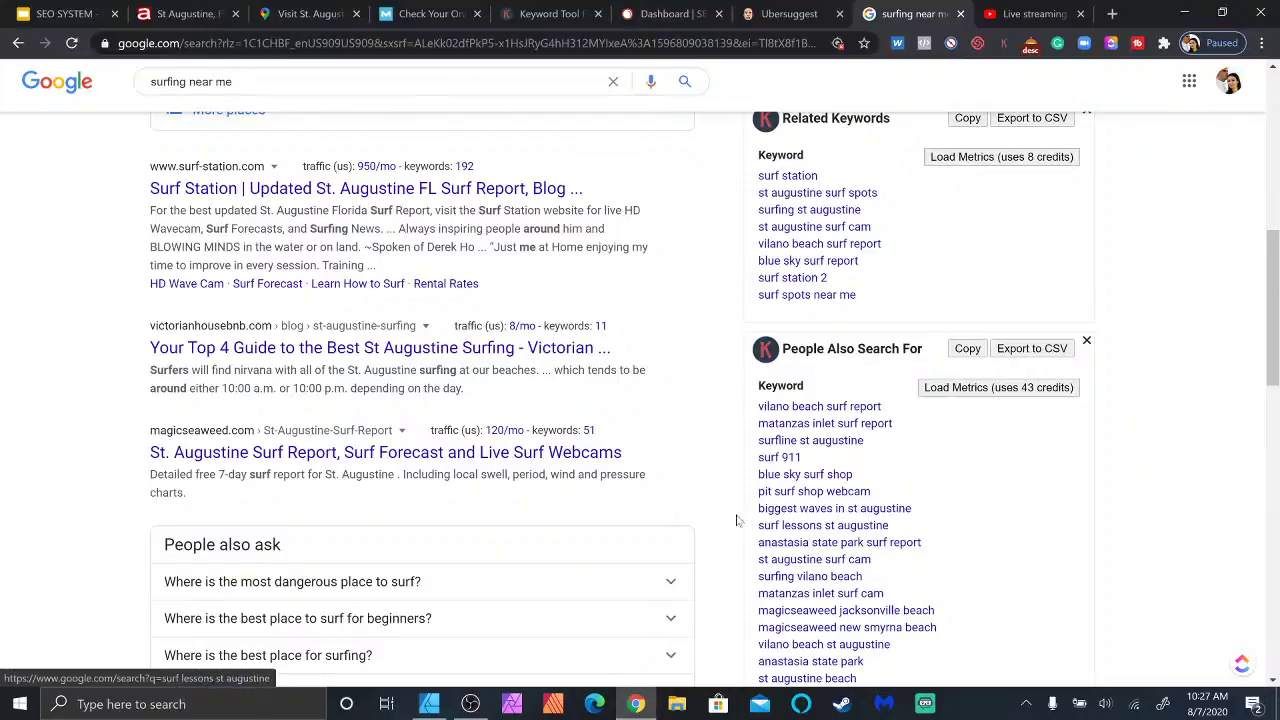
{"action": "scroll", "coordinate": [710, 505], "scroll_direction": "down", "scroll_amount": 3}
{"action": "scroll", "coordinate": [710, 505], "scroll_direction": "down", "scroll_amount": 10}
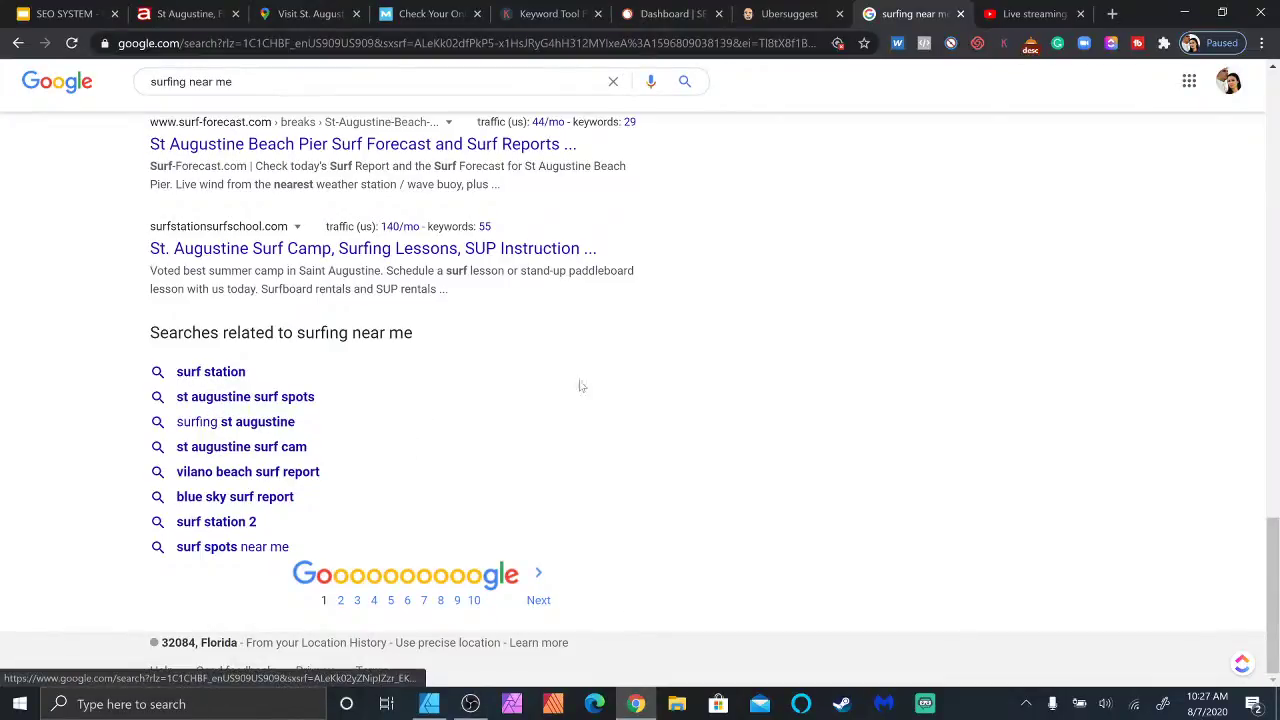
Scroll back to the top, showing three St. Augustine surf businesses in the map pack and trend data.
{"action": "scroll", "coordinate": [830, 335], "scroll_direction": "up", "scroll_amount": 3}
{"action": "scroll", "coordinate": [830, 335], "scroll_direction": "up", "scroll_amount": 8}
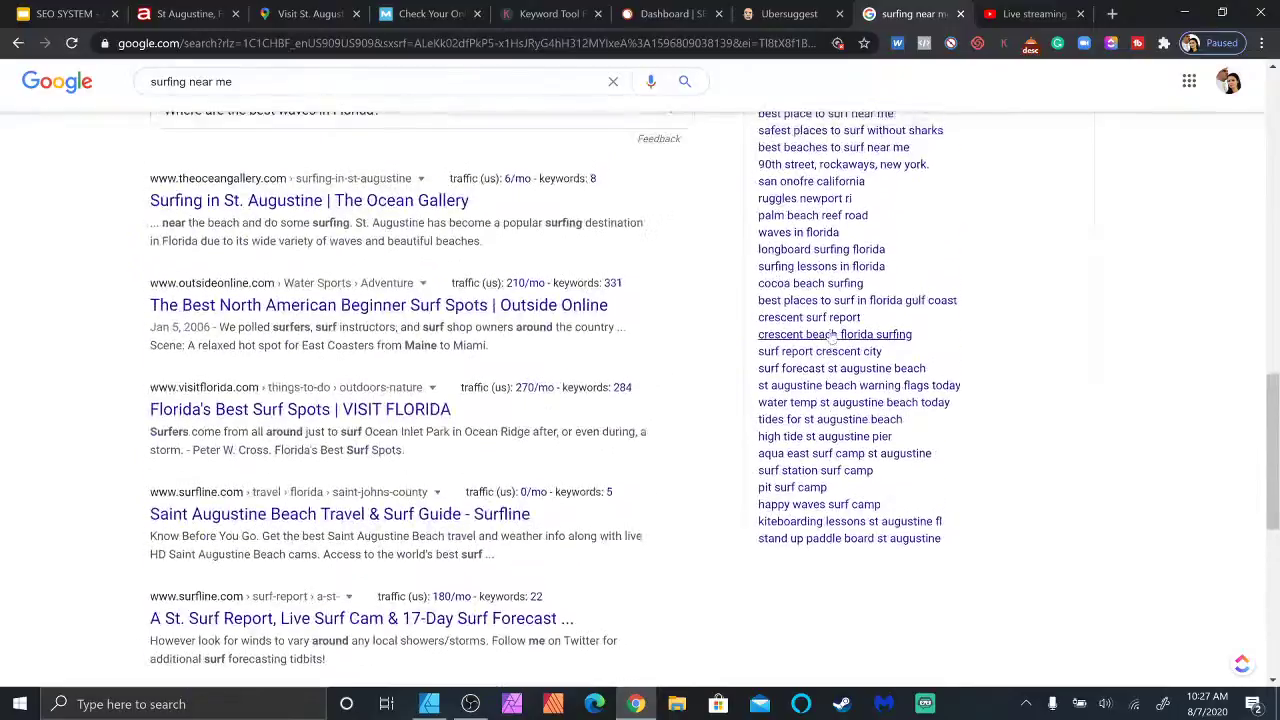
{"action": "scroll", "coordinate": [830, 338], "scroll_direction": "up", "scroll_amount": 2}
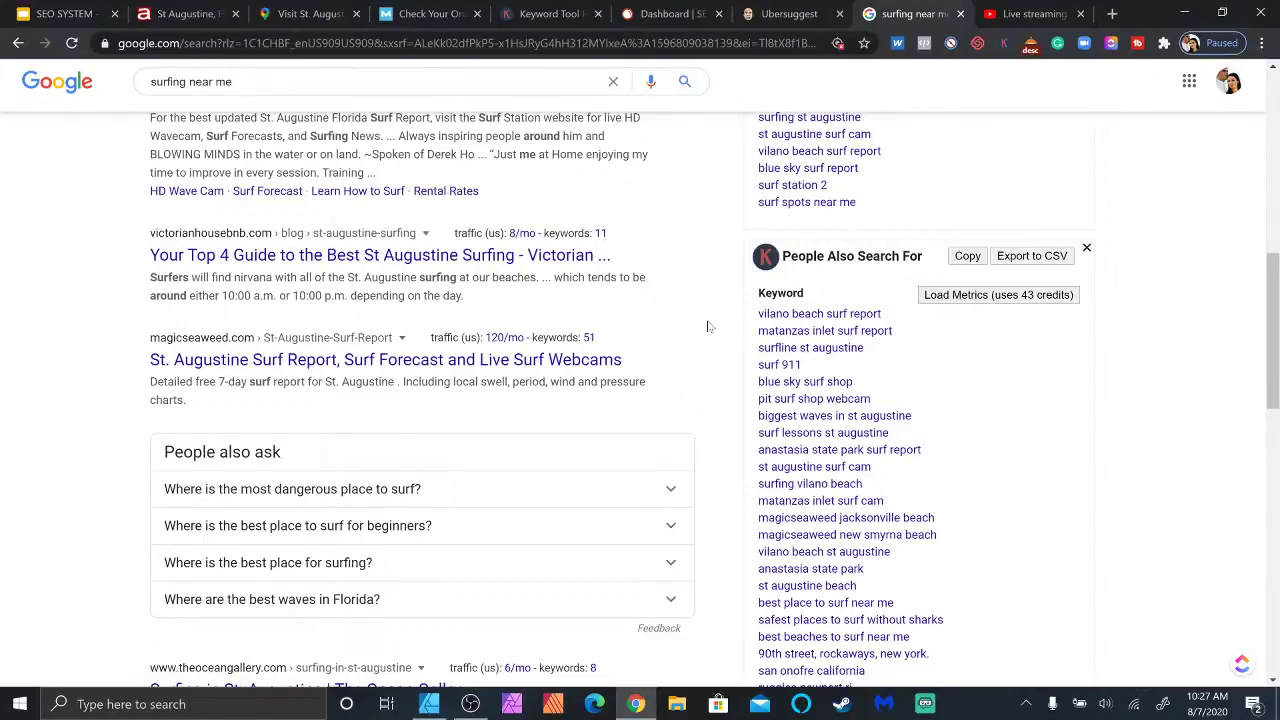
{"action": "scroll", "coordinate": [710, 346], "scroll_direction": "up", "scroll_amount": 5}
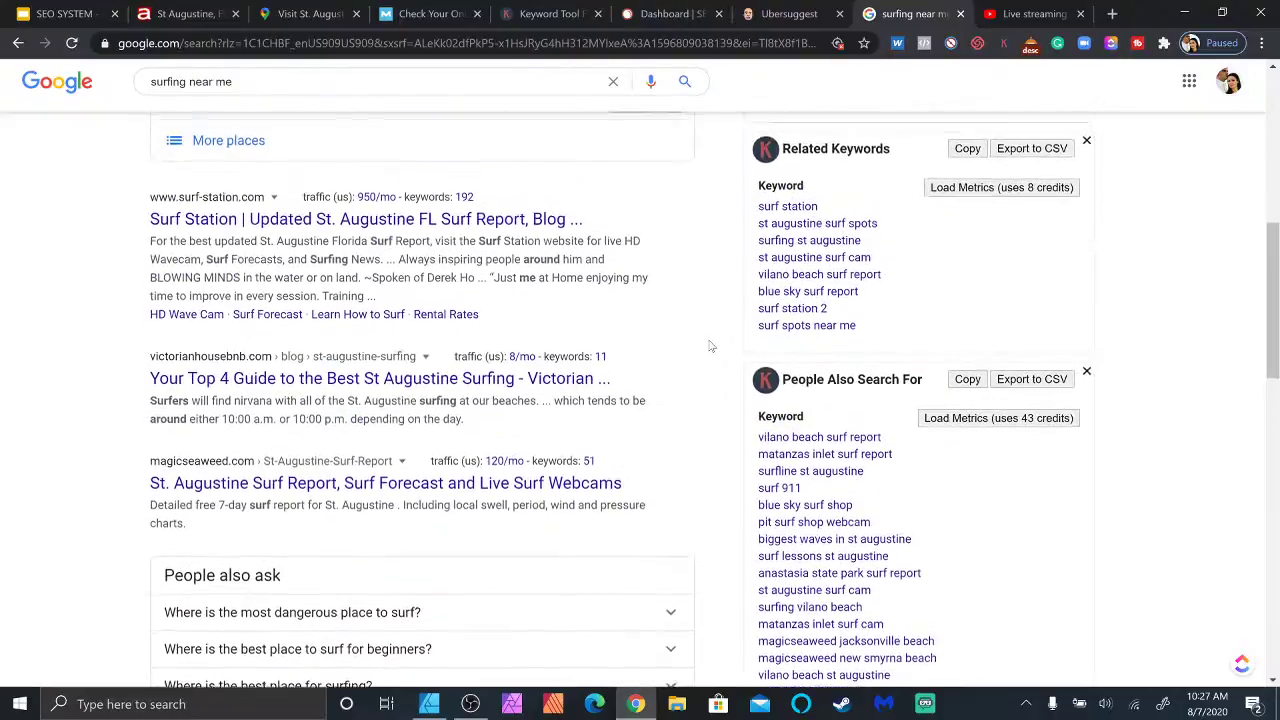
{"action": "scroll", "coordinate": [710, 346], "scroll_direction": "up", "scroll_amount": 3}
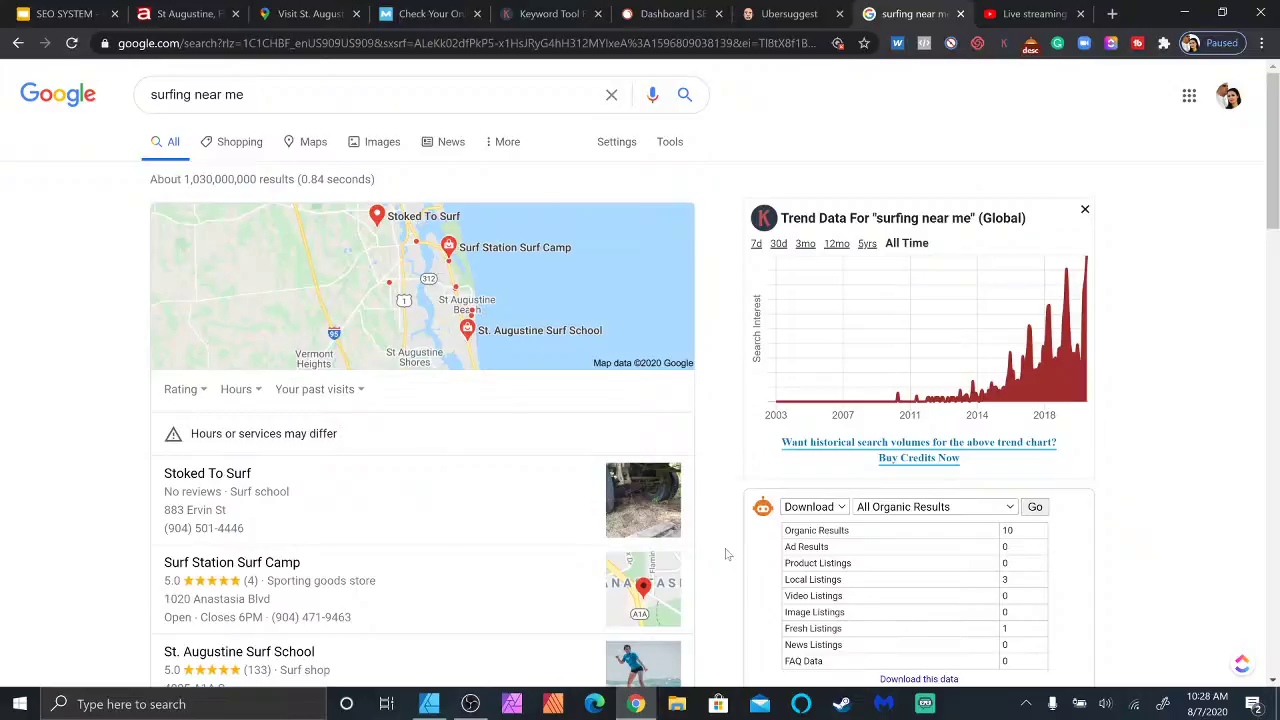
{"action": "scroll", "coordinate": [727, 554], "scroll_direction": "down", "scroll_amount": 2}
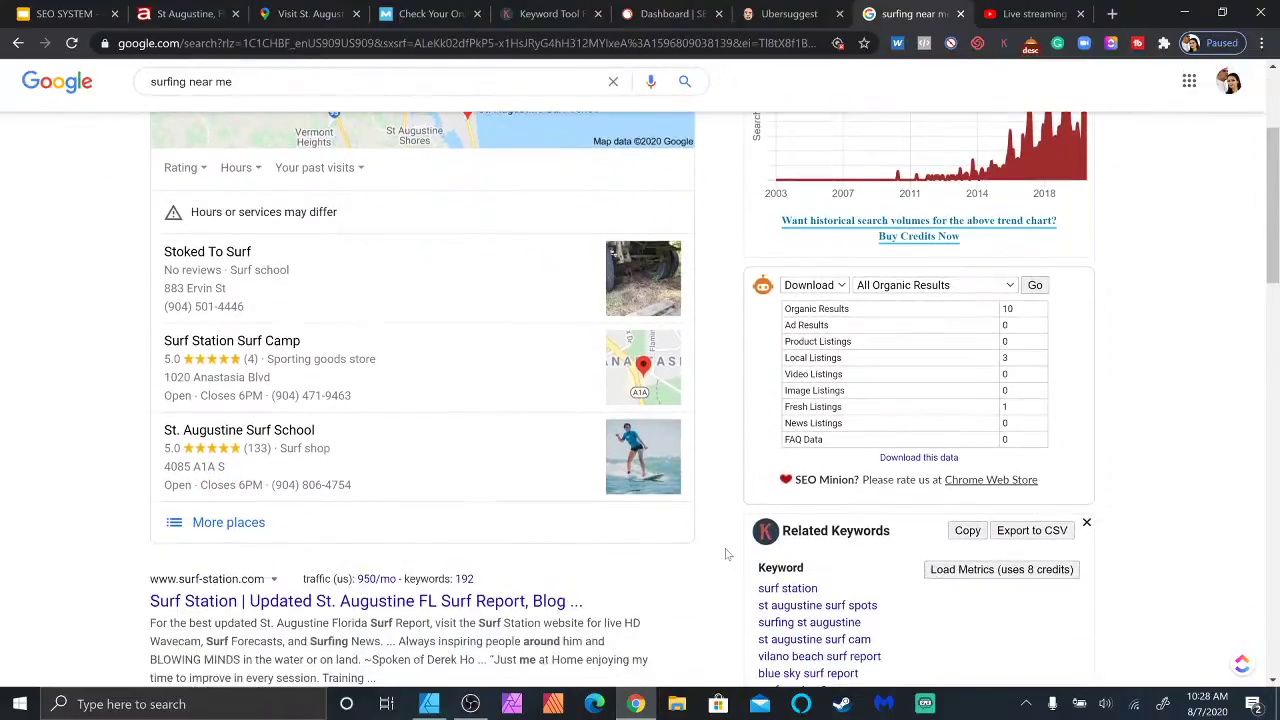
{"action": "scroll", "coordinate": [727, 554], "scroll_direction": "down", "scroll_amount": 2}
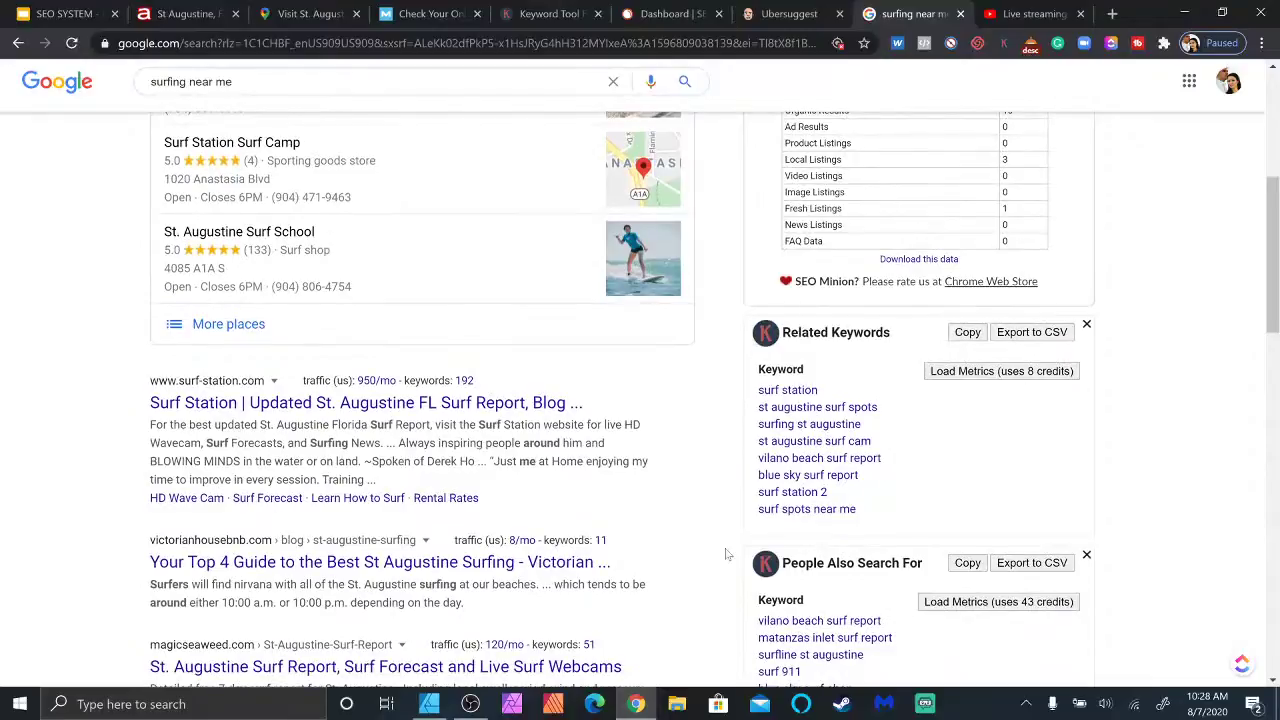
{"action": "scroll", "coordinate": [727, 554], "scroll_direction": "up", "scroll_amount": 3}
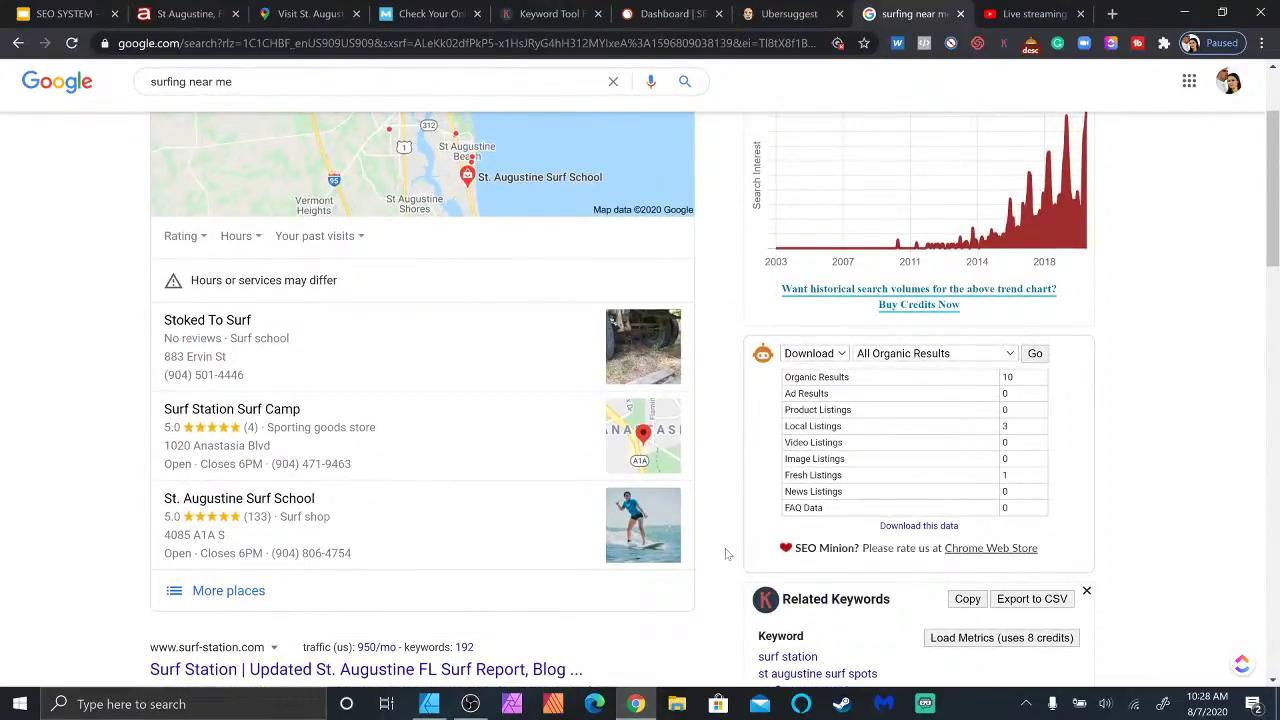
{"action": "scroll", "coordinate": [727, 554], "scroll_direction": "up", "scroll_amount": 2}
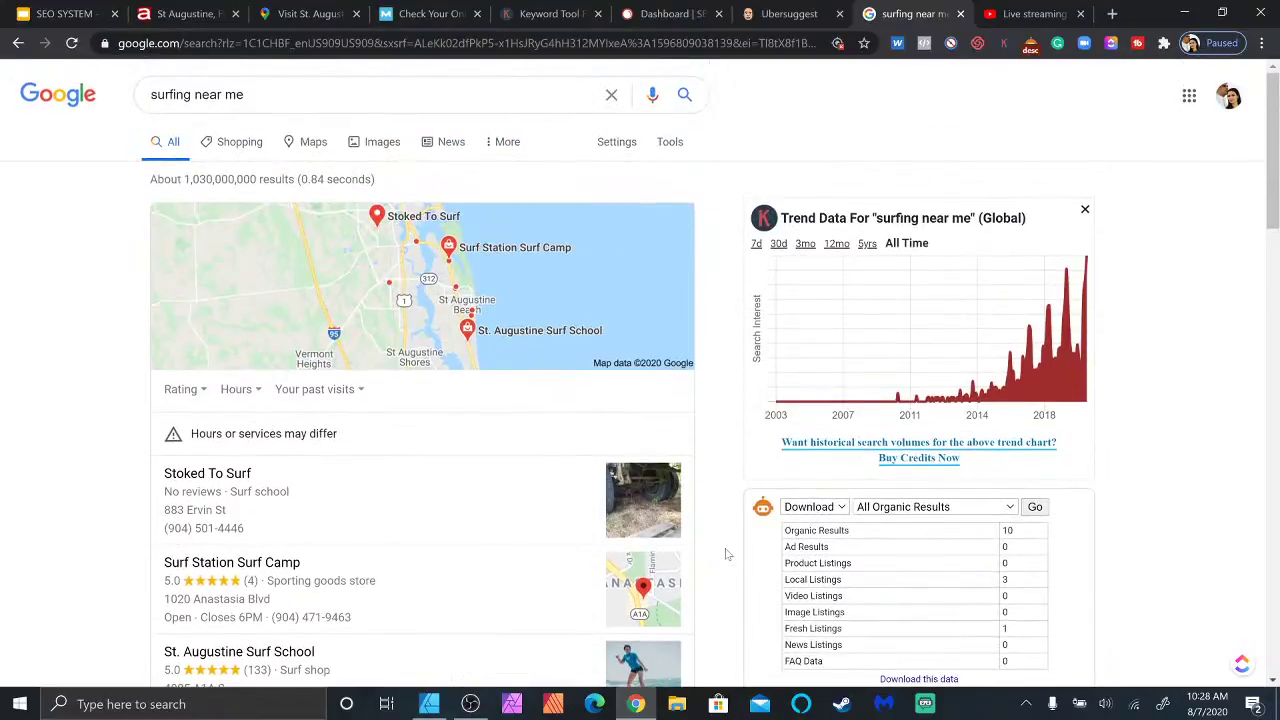